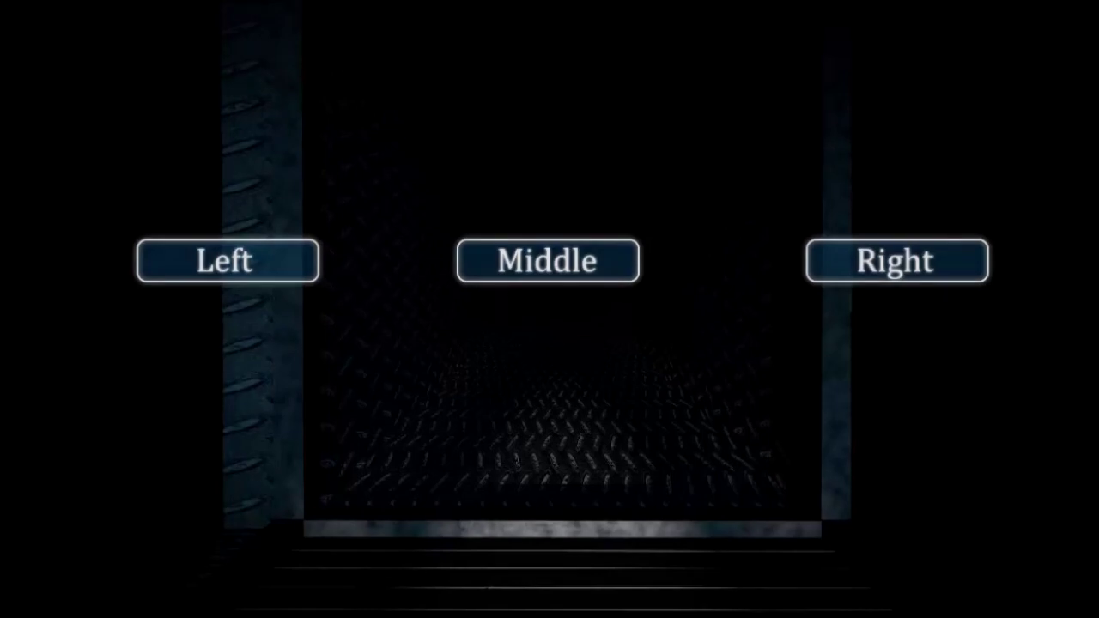
left_click(548, 261)
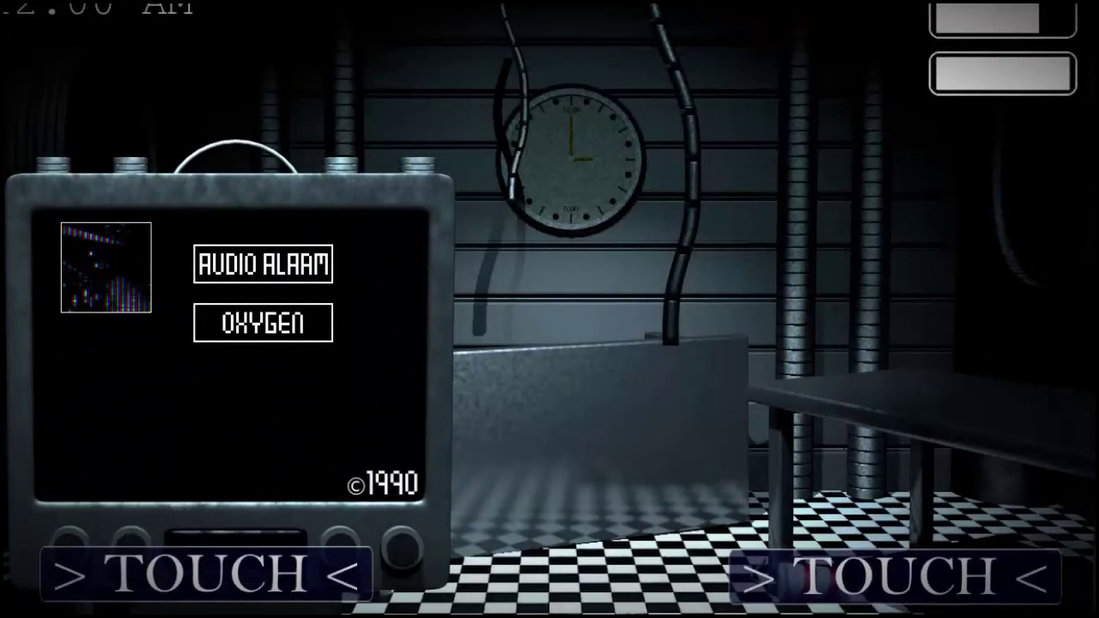
left_click(897, 575)
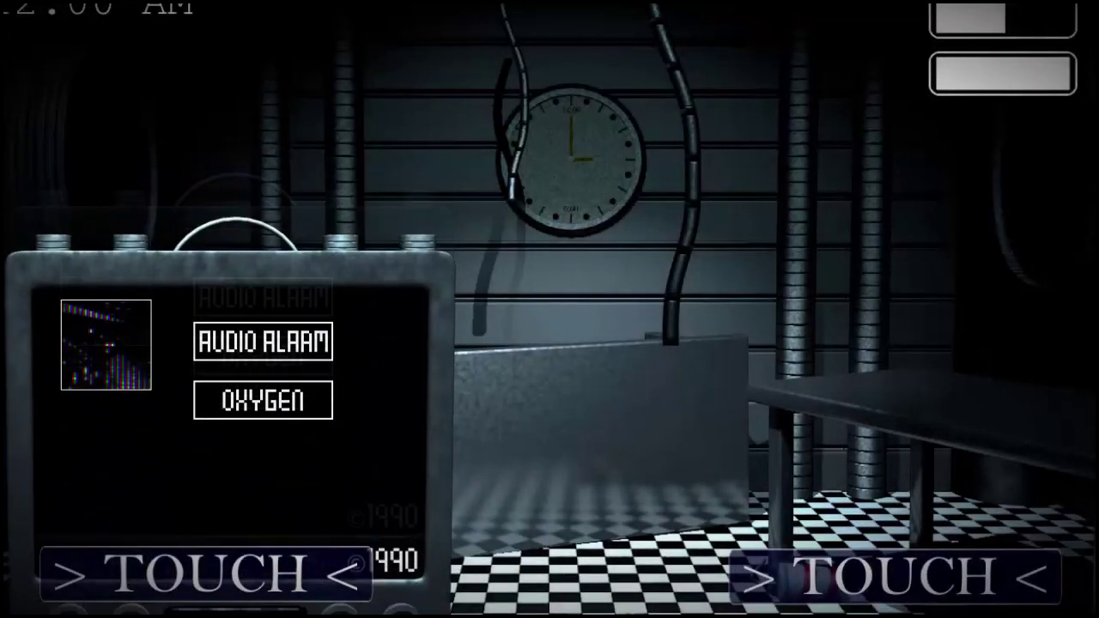